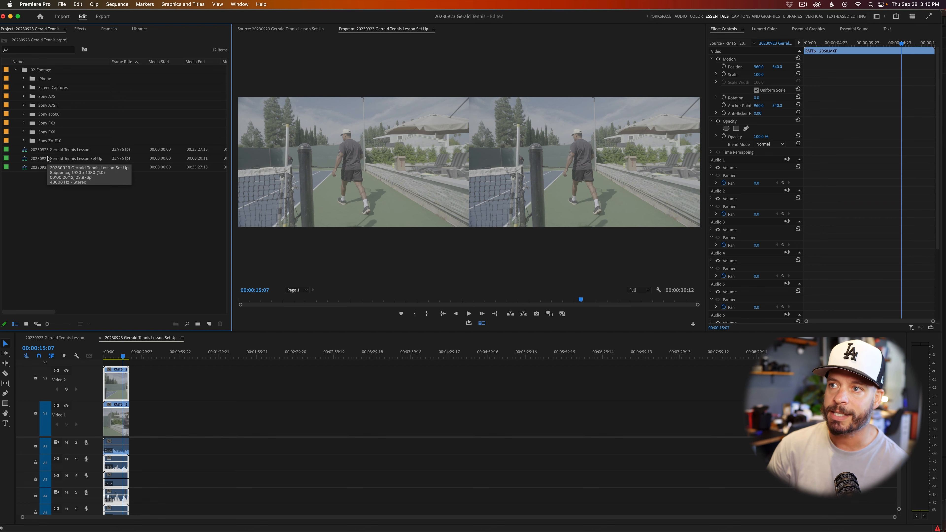
Reveal the Tennis Lesson Set Up sequence in the project and create a new sequence from it.
left_click(182, 338)
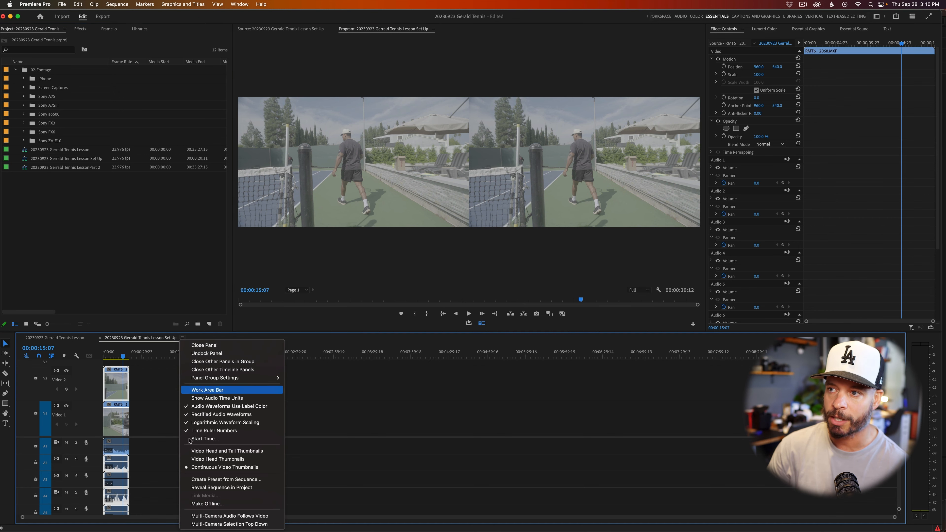
left_click(215, 488)
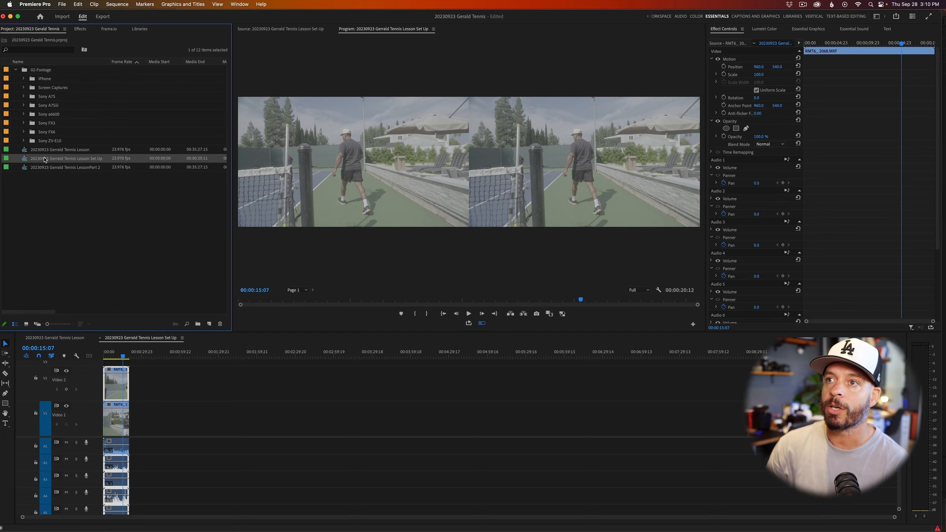
right_click(45, 160)
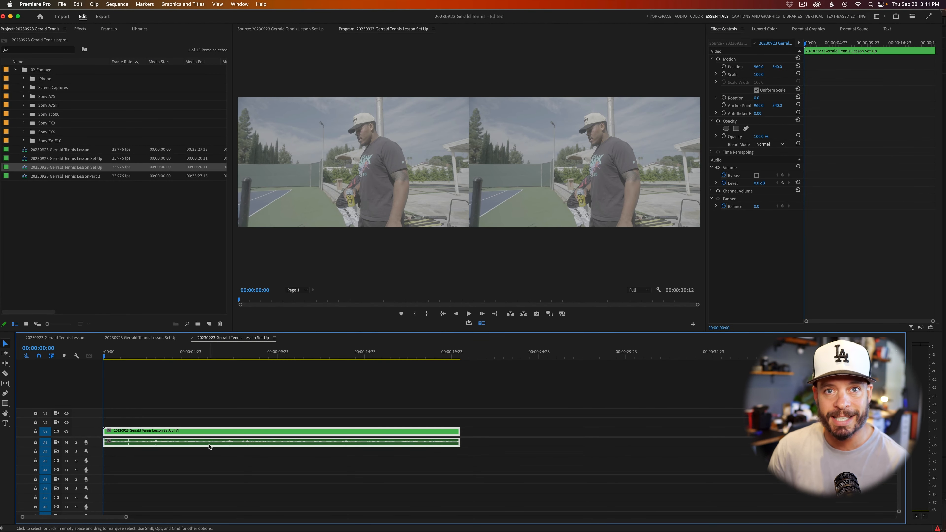
Enable Multi-Camera on the nested Set Up clip in the new sequence.
left_click(228, 453)
left_click(224, 436)
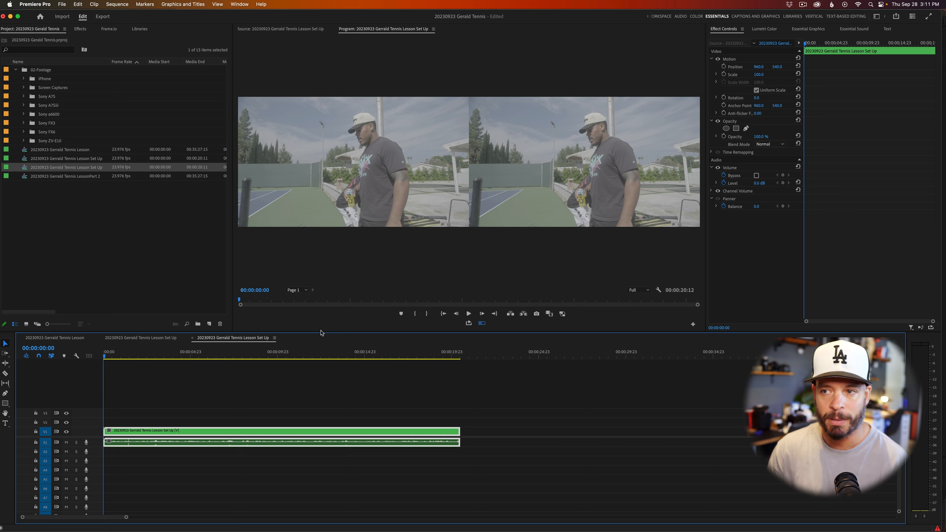
right_click(289, 431)
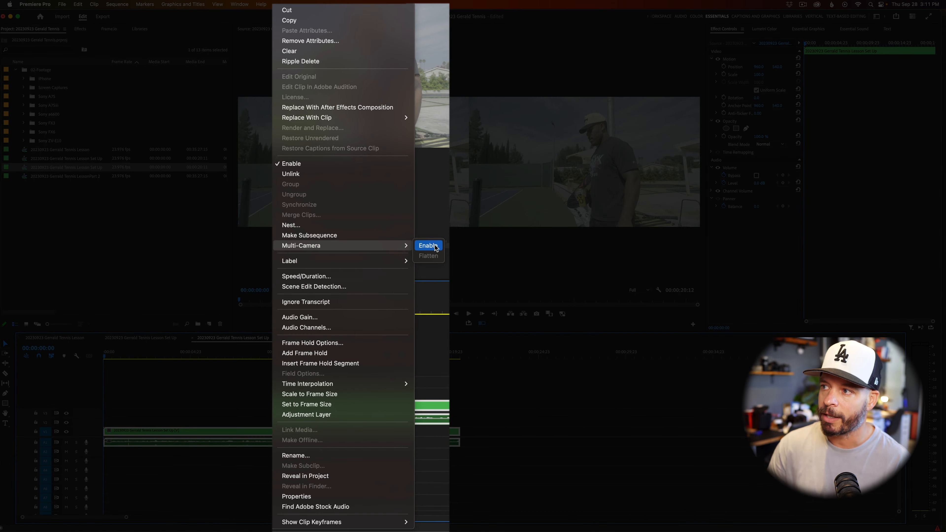
left_click(428, 246)
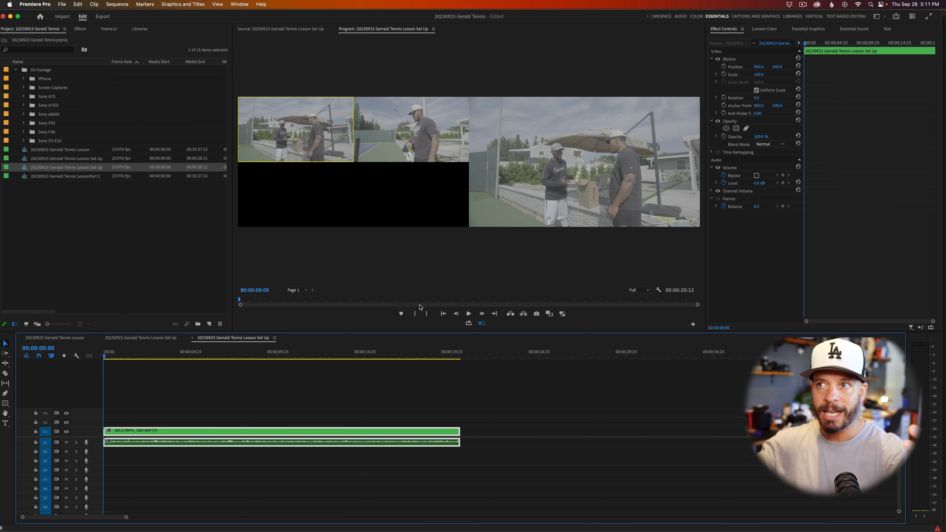
Append "_MC" to the name of the new multi-camera Set Up sequence.
left_click(78, 167)
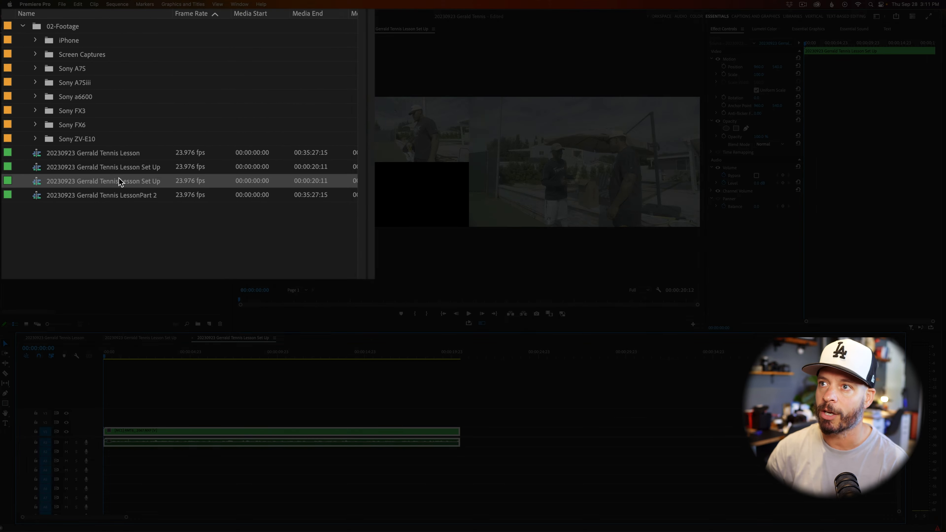
left_click(163, 182)
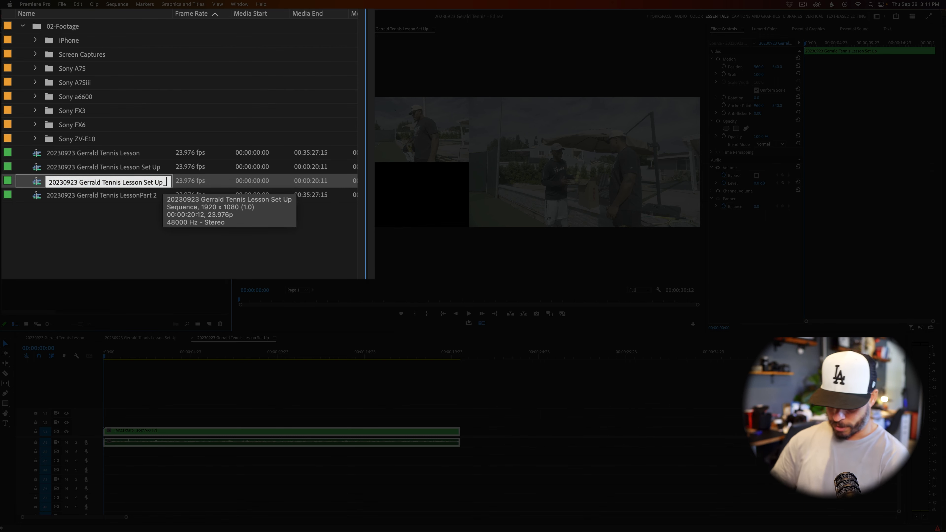
type("_MC")
key("Return")
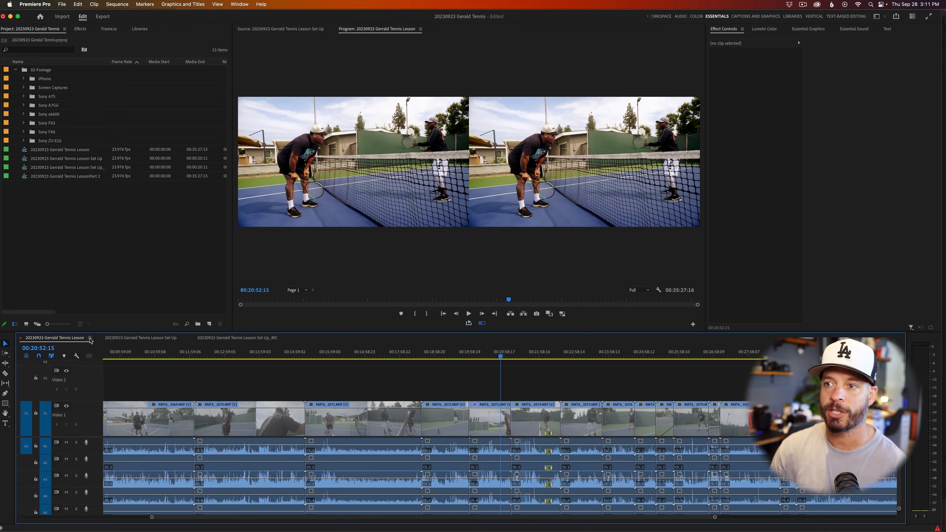
Show audio time units in the full Tennis Lesson timeline and zoom in around the playhead.
left_click(89, 338)
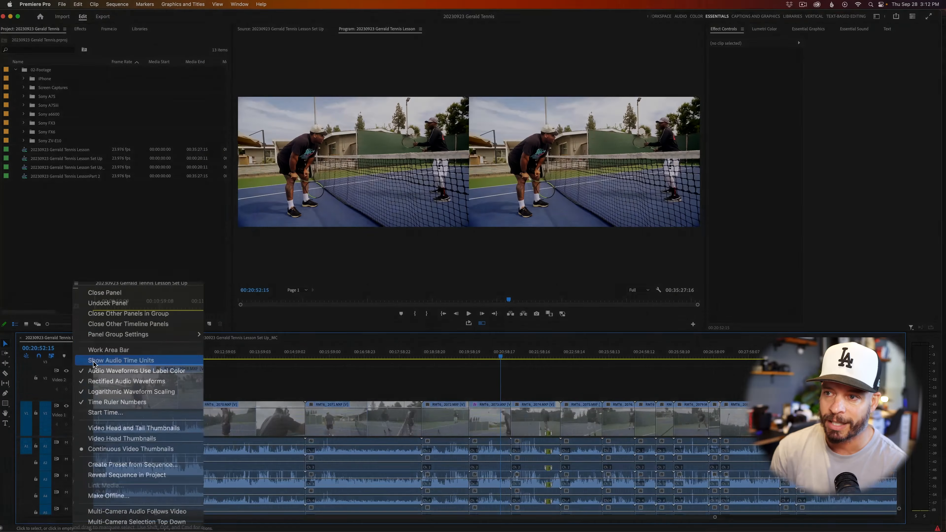
key("Escape")
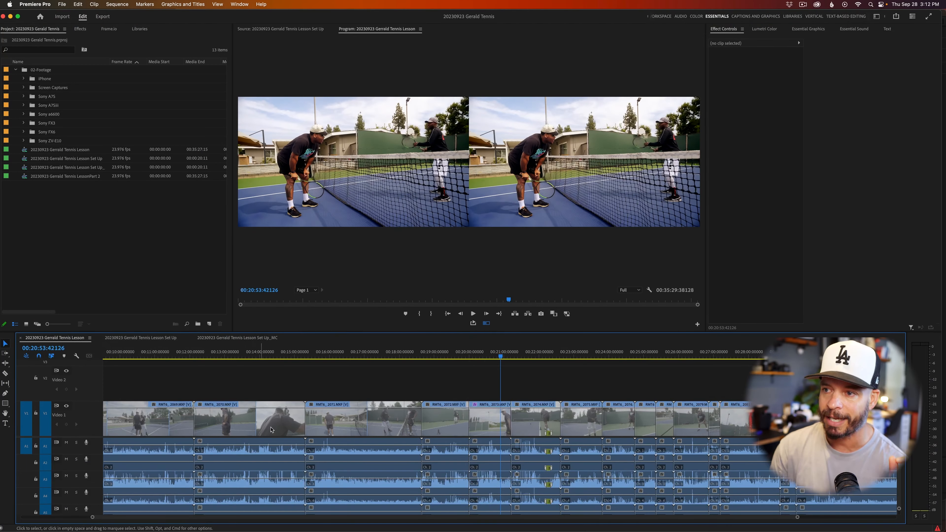
key("=")
key("=")
key("=")
key("=")
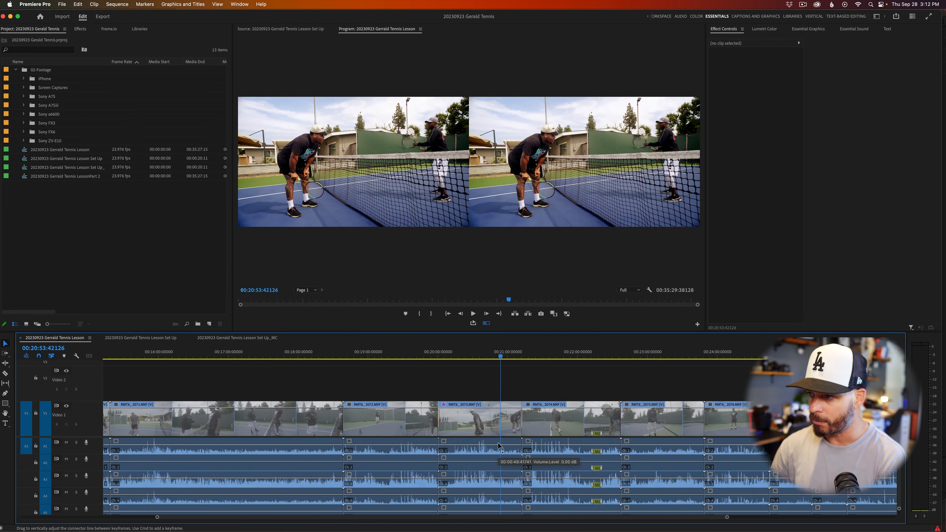
left_click(507, 446)
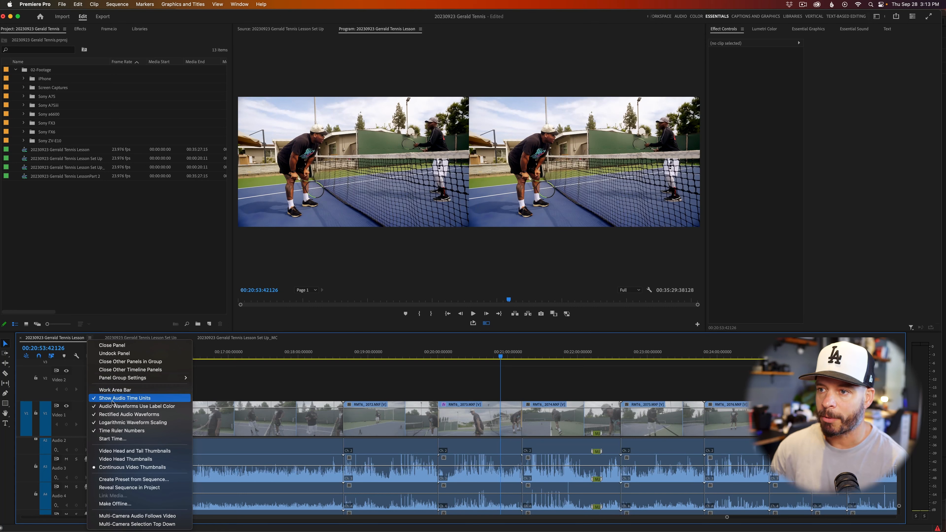
Return the Tennis Lesson timeline to frame-based time units and check how far it zooms in.
left_click(112, 400)
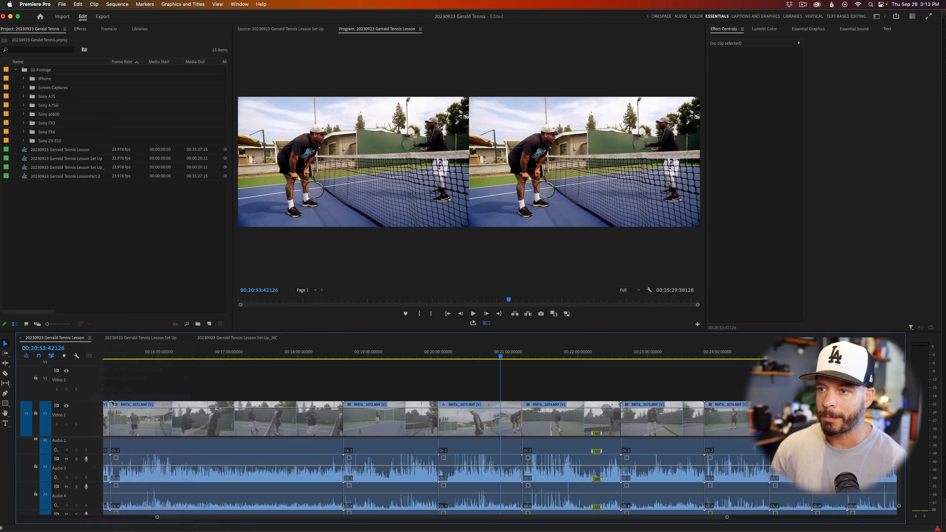
key("=")
key("=")
key("=")
key("=")
key("=")
key("=")
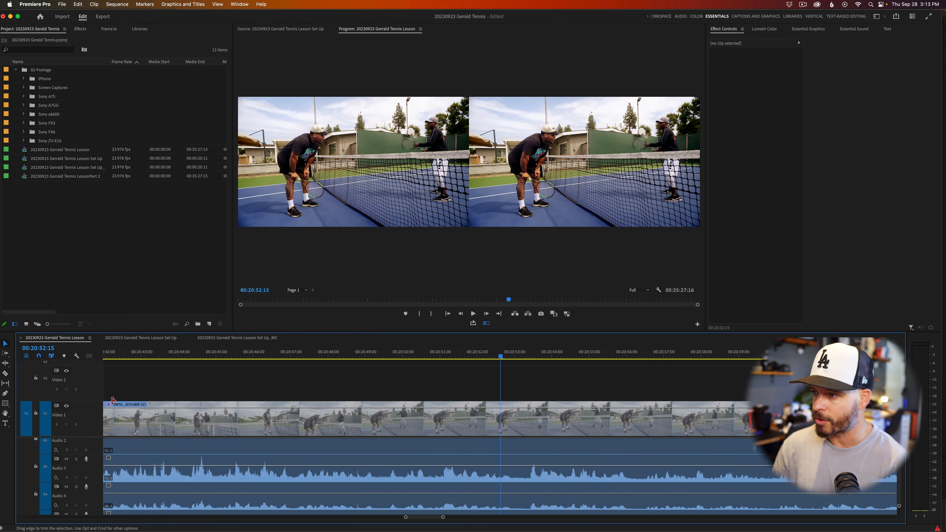
key("minus")
key("minus")
key("minus")
key("minus")
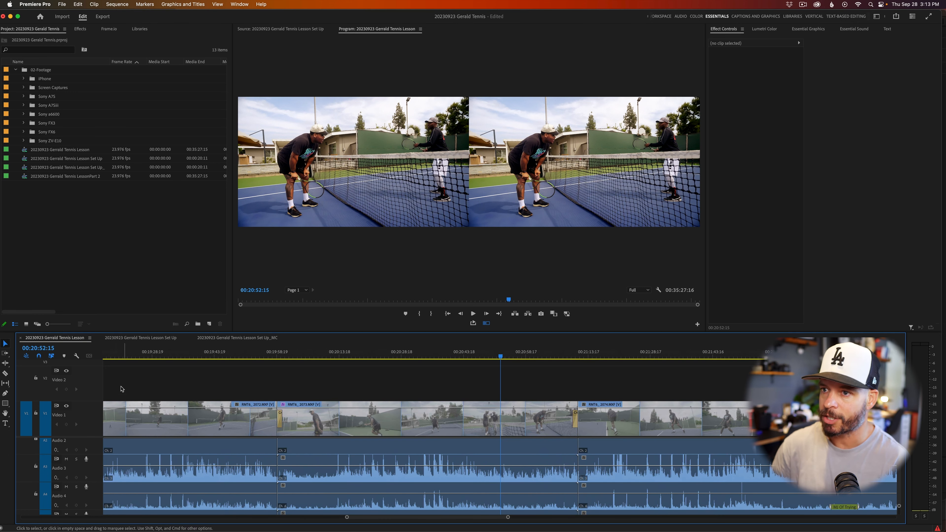
Inspect the Tennis Lesson timeline at audio-sample level using audio time units, and restore the frame-based display.
left_click(89, 339)
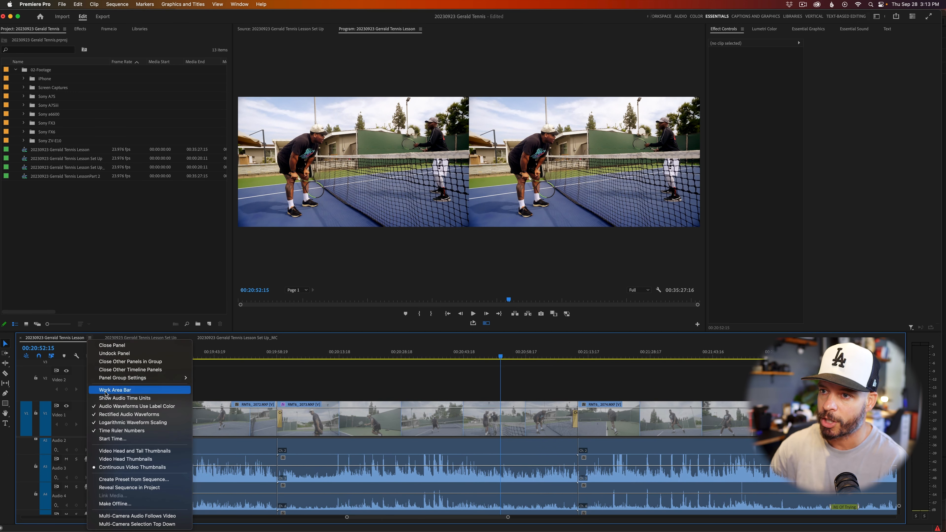
left_click(106, 398)
key("=")
key("equal")
key("equal")
key("equal")
key("equal")
key("equal")
key("equal")
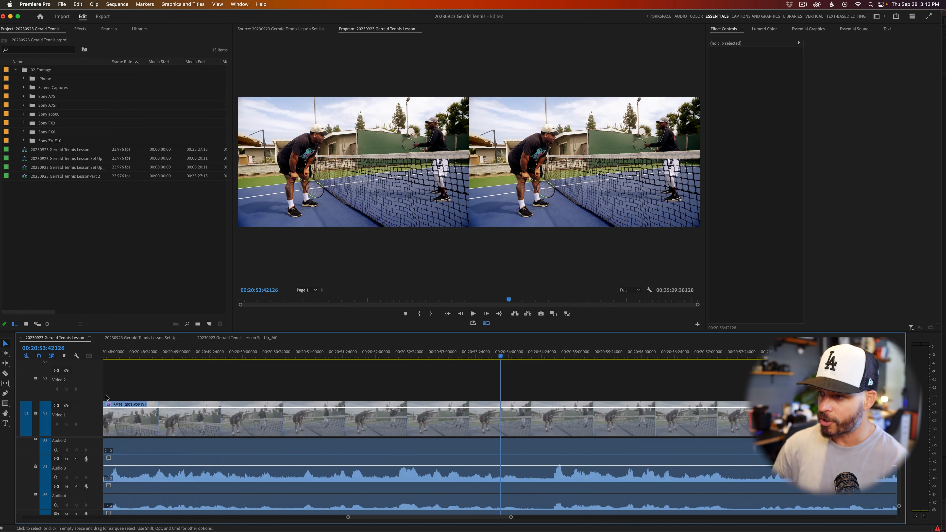
key("equal")
key("equal")
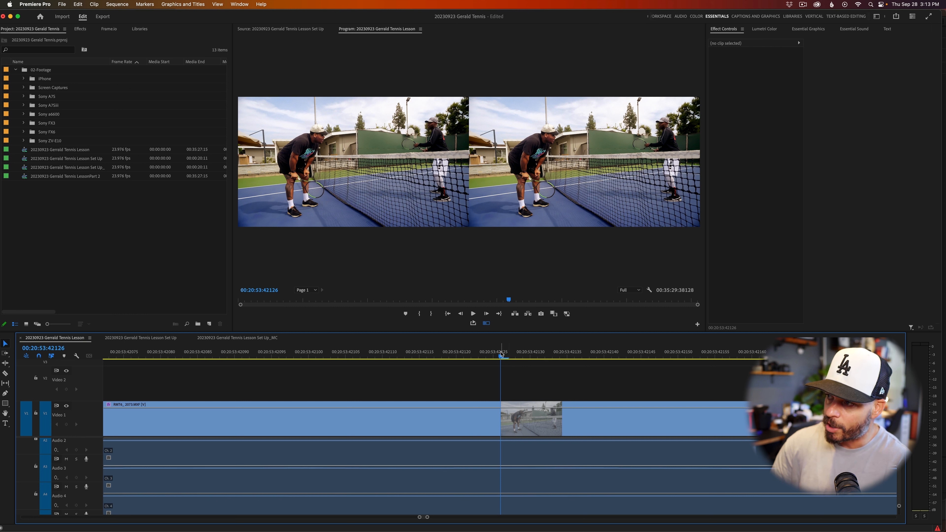
left_click(90, 337)
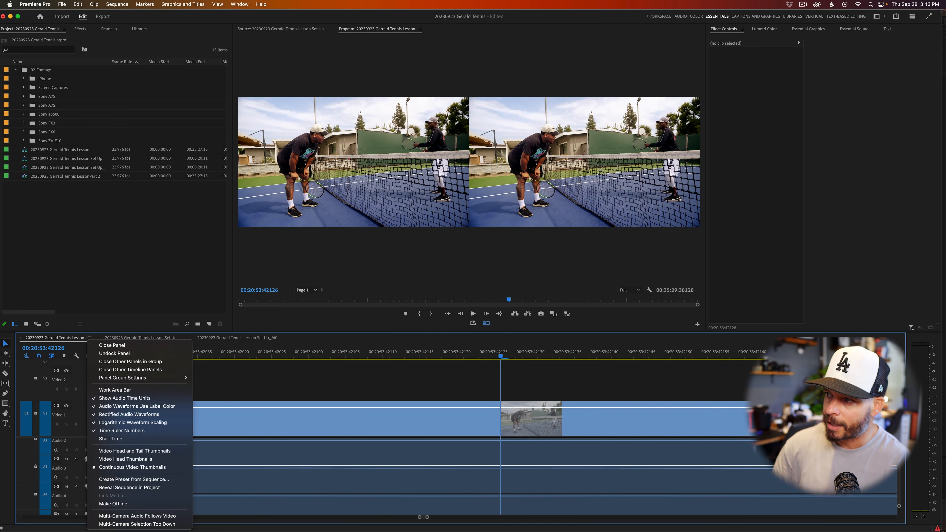
left_click(104, 398)
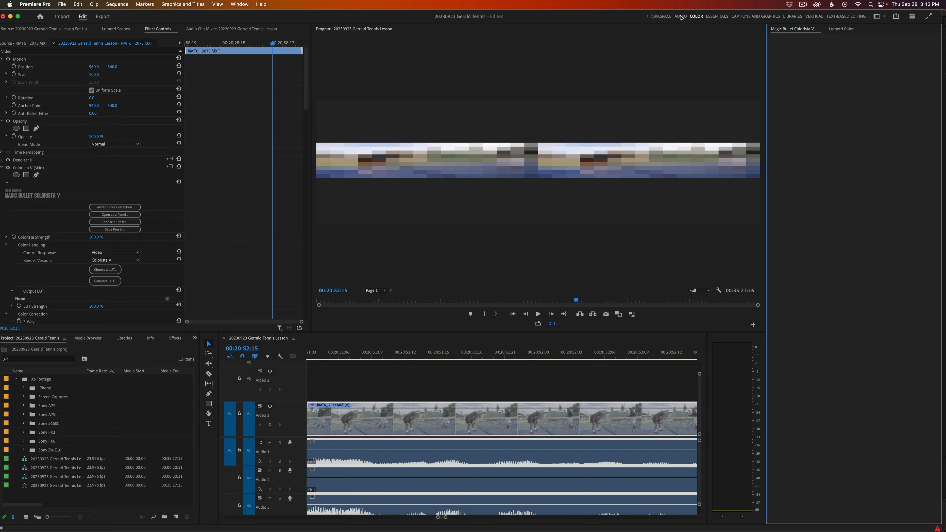
View the Captions and Graphics, Libraries and Vertical workspaces, and return to Essentials.
left_click(730, 15)
left_click(739, 16)
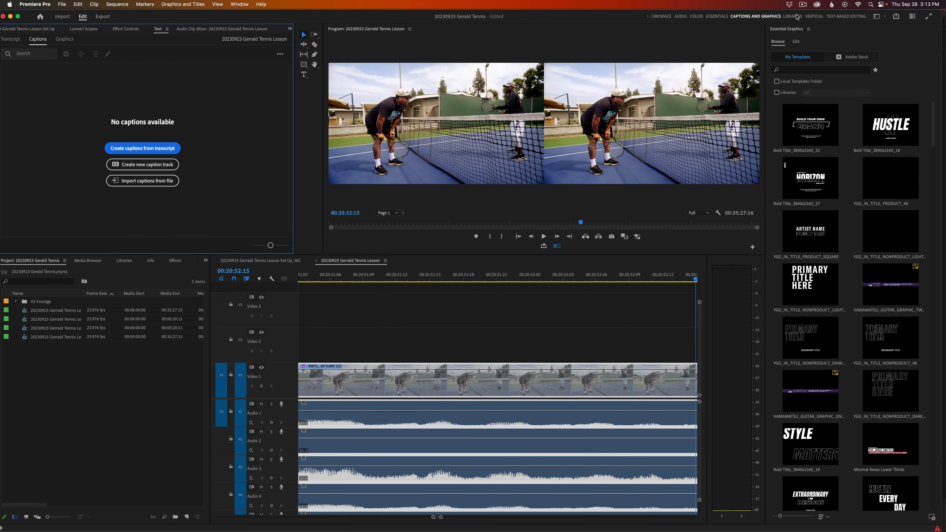
left_click(804, 17)
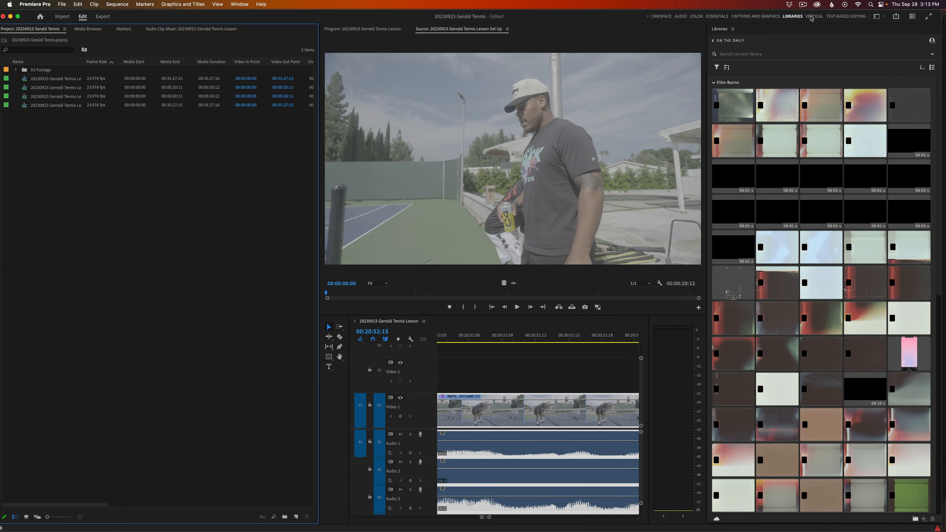
left_click(813, 17)
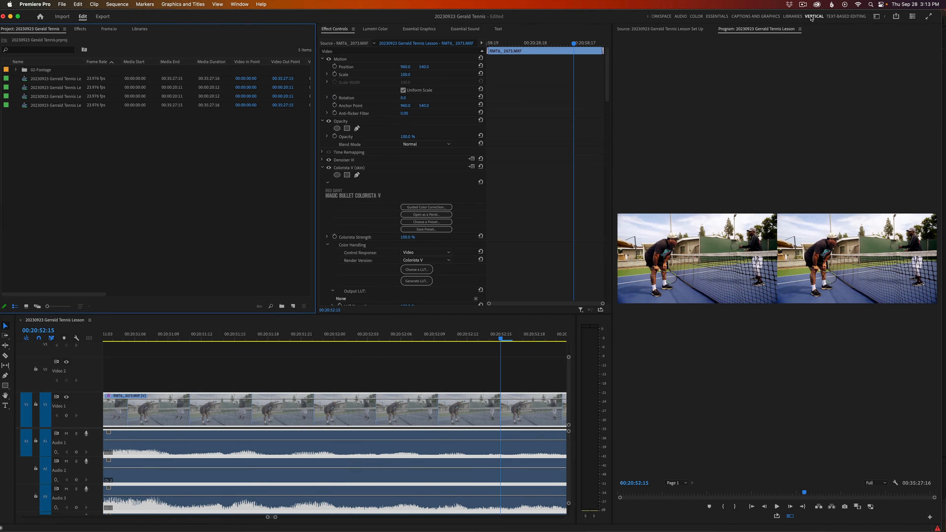
left_click(717, 17)
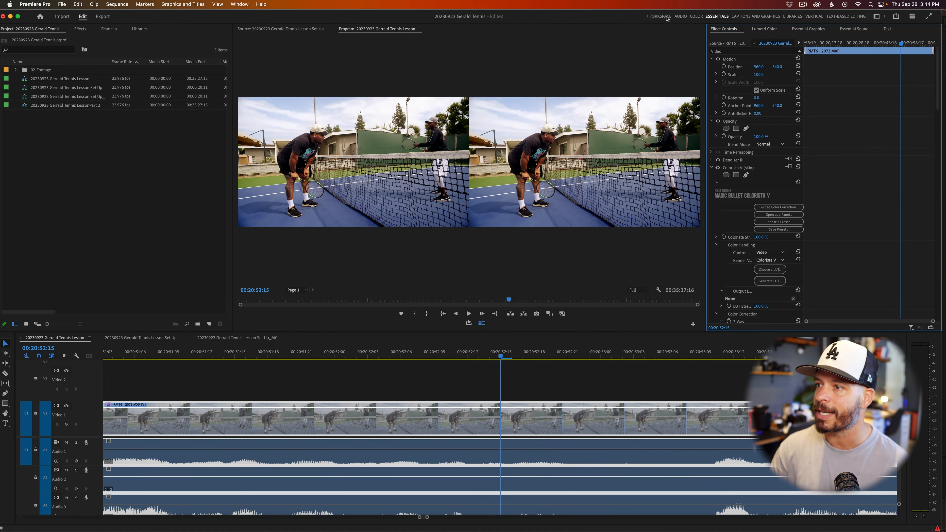
Open the LessonPart 2 sequence and dock its timeline above the other timelines, with the full Tennis Lesson sequence active beneath it.
left_click(90, 128)
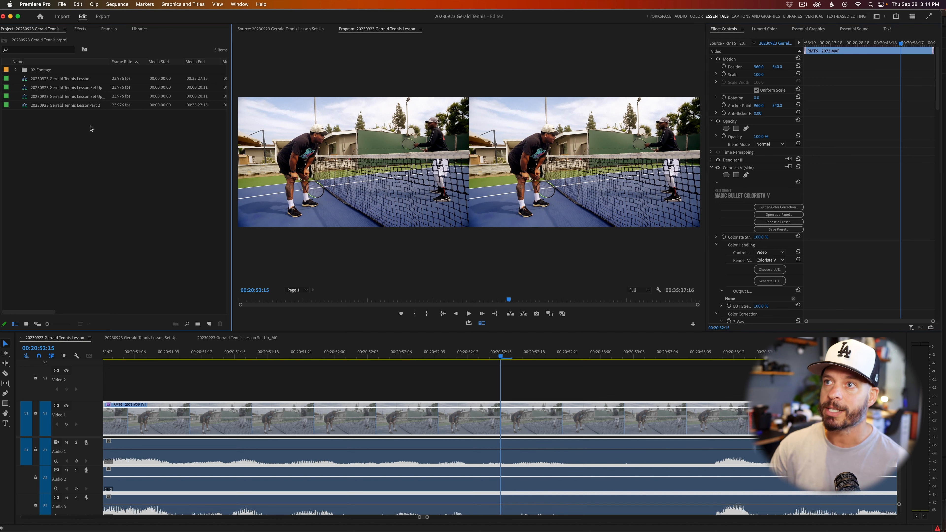
double_click(25, 106)
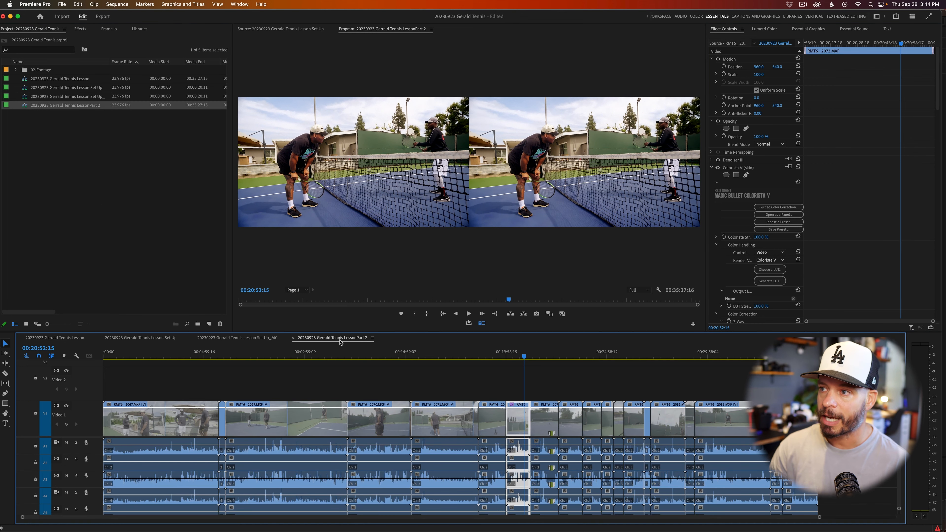
left_click_drag(333, 338, 336, 338)
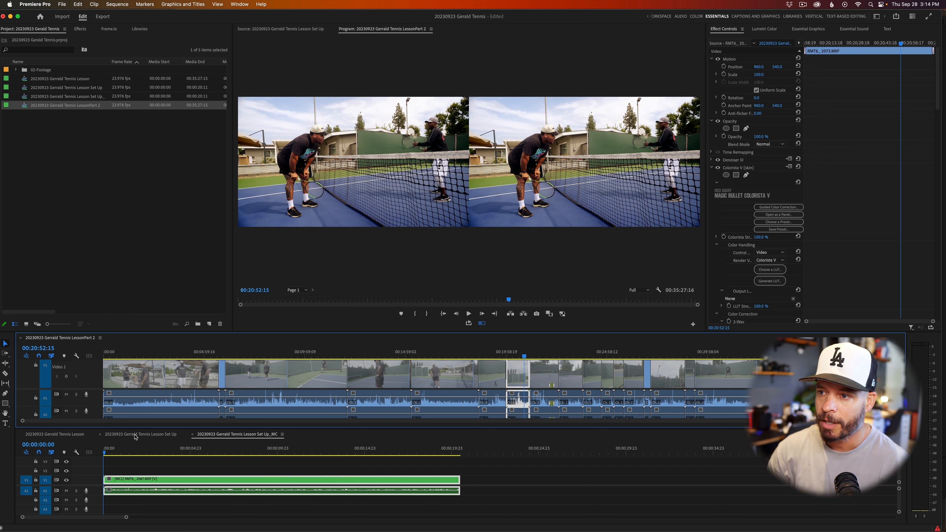
left_click(67, 434)
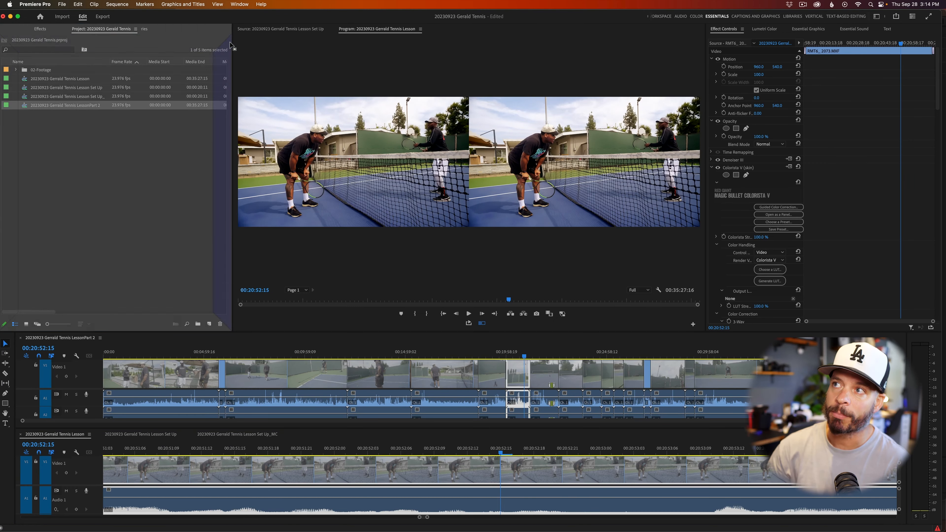
Move the Project panel into the Source and Program monitor group, and bring the Program Monitor to the front.
left_click_drag(230, 45, 252, 80)
left_click_drag(244, 80, 288, 178)
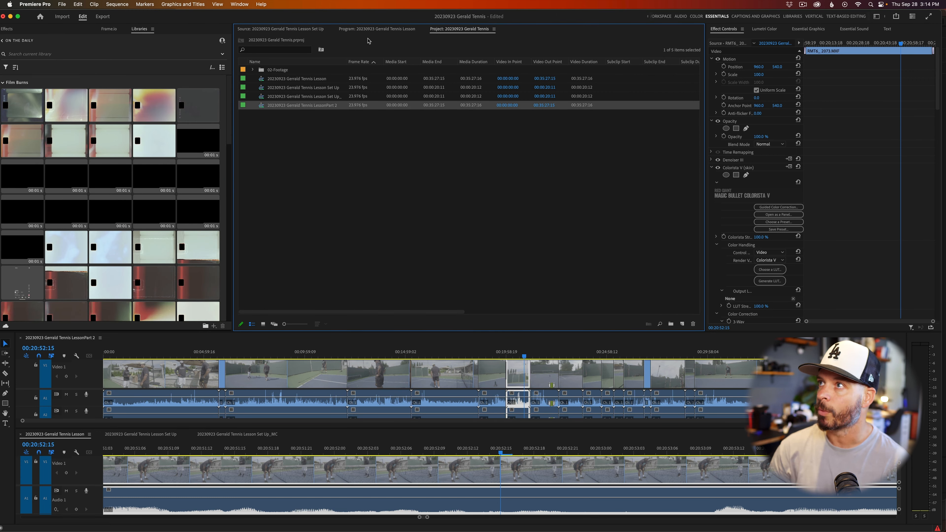
left_click(368, 30)
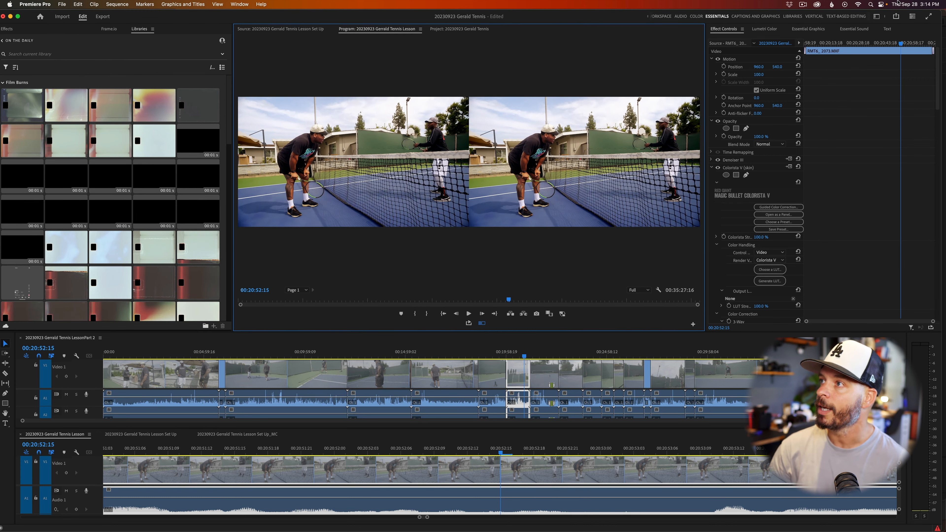
In the first listed workspace, widen the Program Monitor to about the Source Monitor's size and turn off Comparison View.
left_click(877, 17)
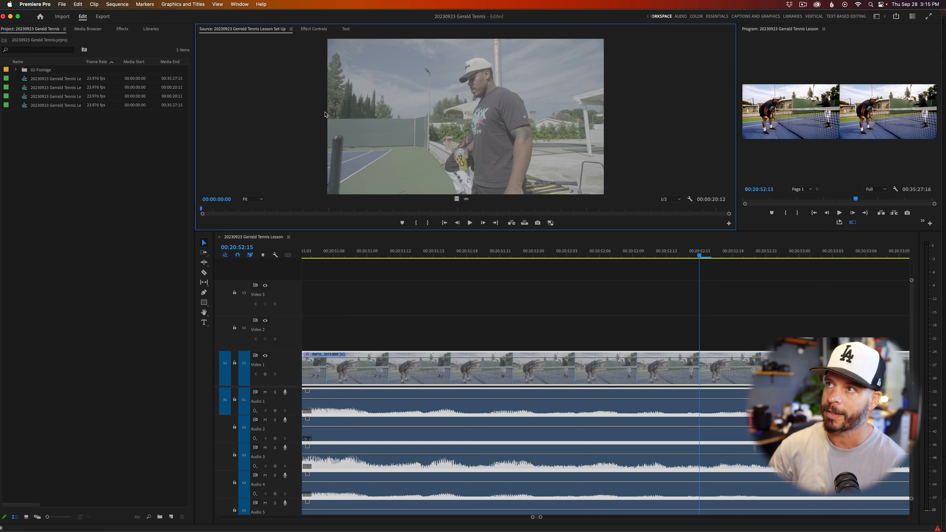
left_click_drag(733, 126, 594, 116)
left_click(781, 222)
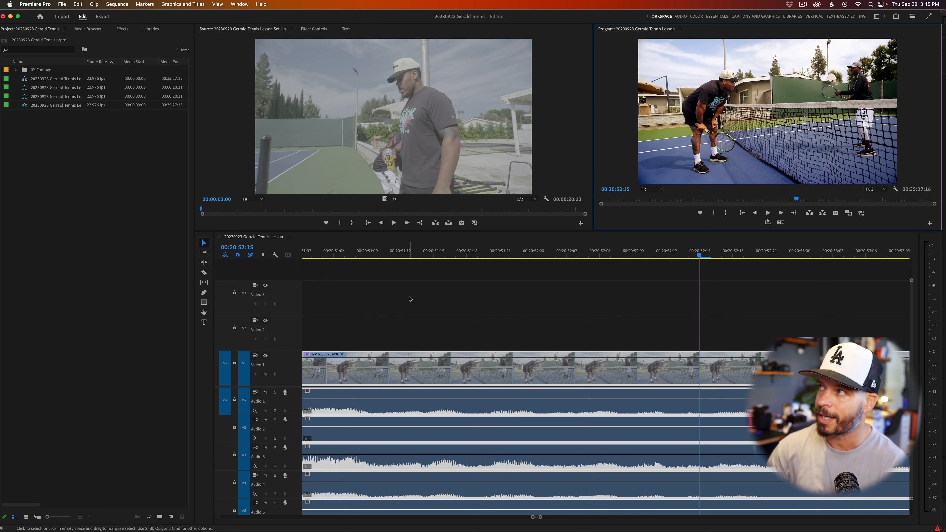
Switch back to the customized Essentials workspace.
left_click(875, 17)
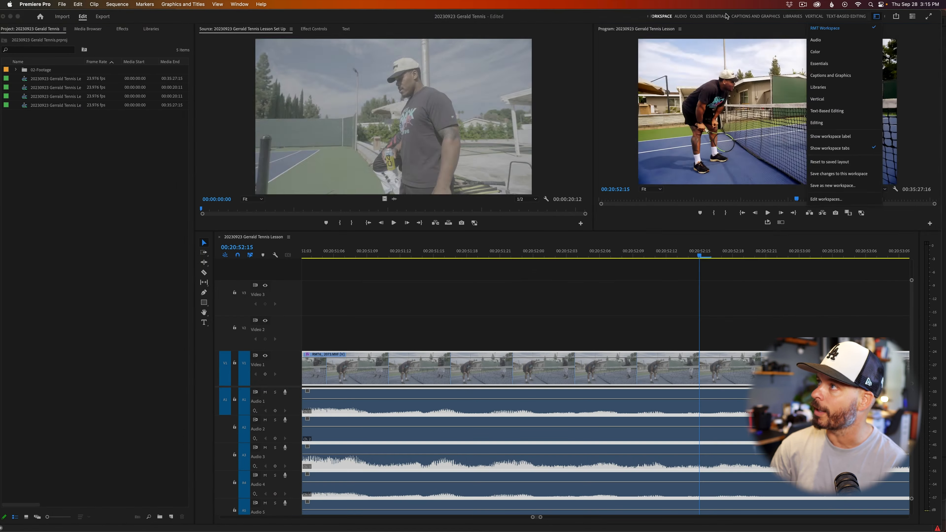
left_click(726, 17)
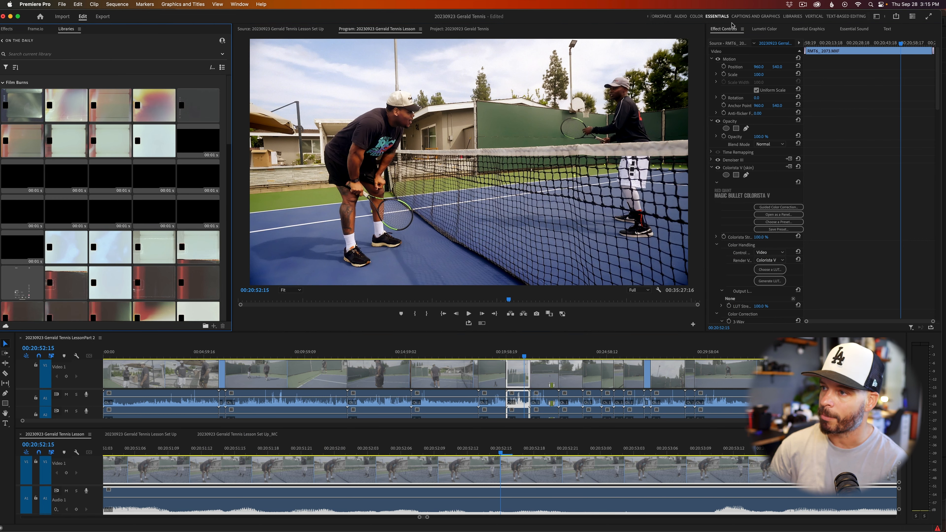